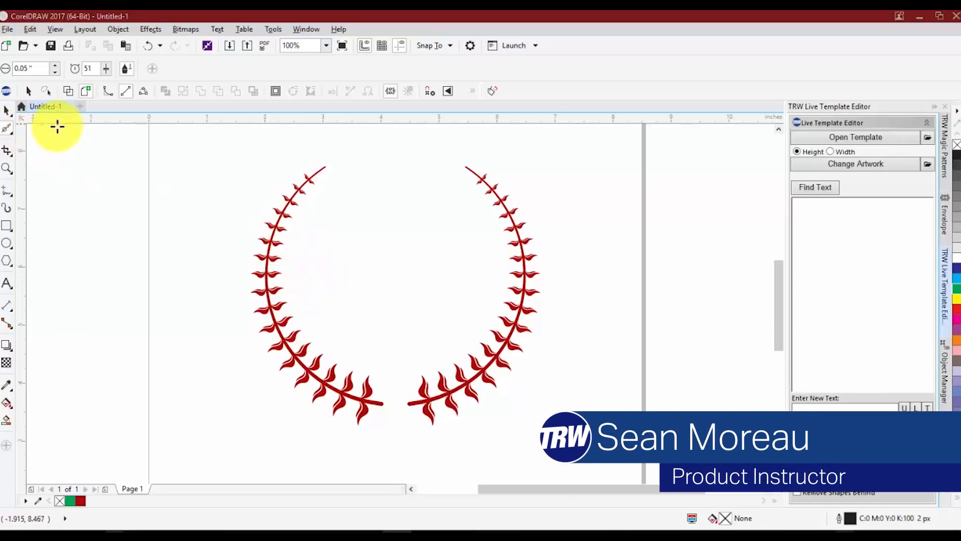
Zoom in and out to examine the pointed tip of a leaf on the wreath's left branch.
scroll(296, 185, "up", 1)
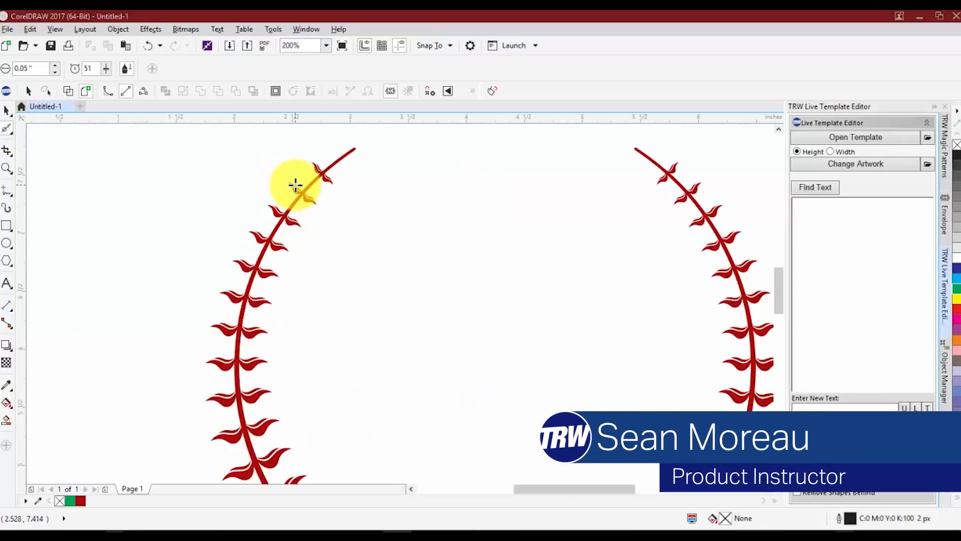
scroll(310, 163, "up", 2)
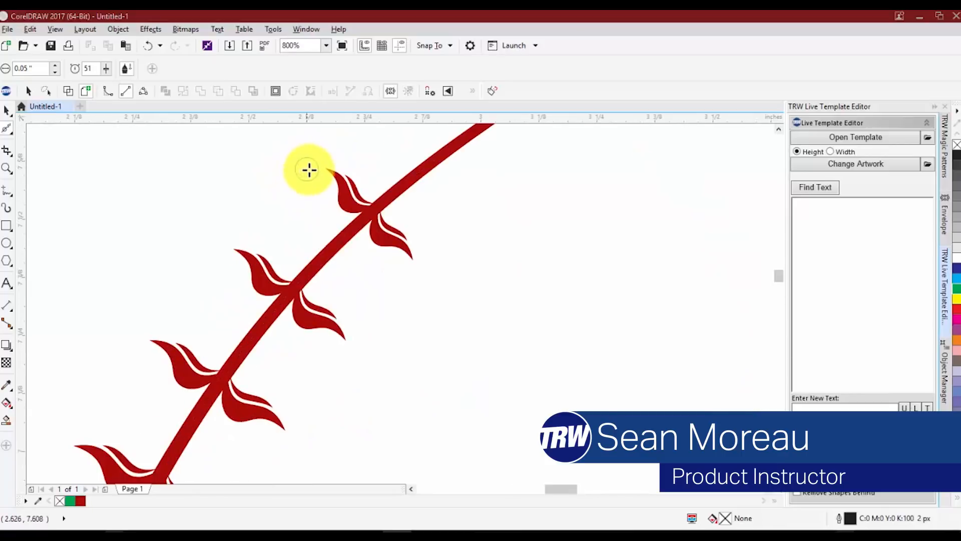
scroll(224, 266, "up", 2)
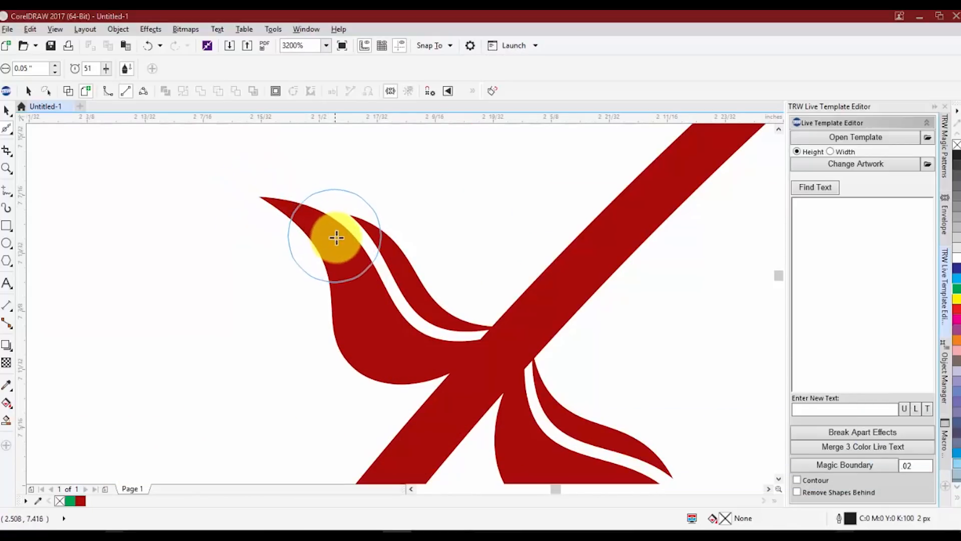
scroll(358, 269, "down", 3)
scroll(396, 281, "up", 3)
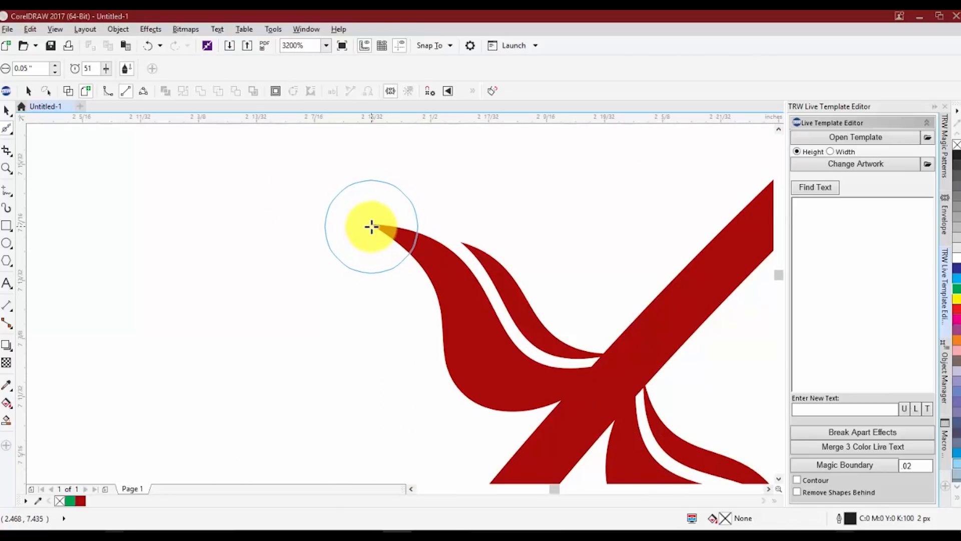
scroll(371, 228, "down", 3)
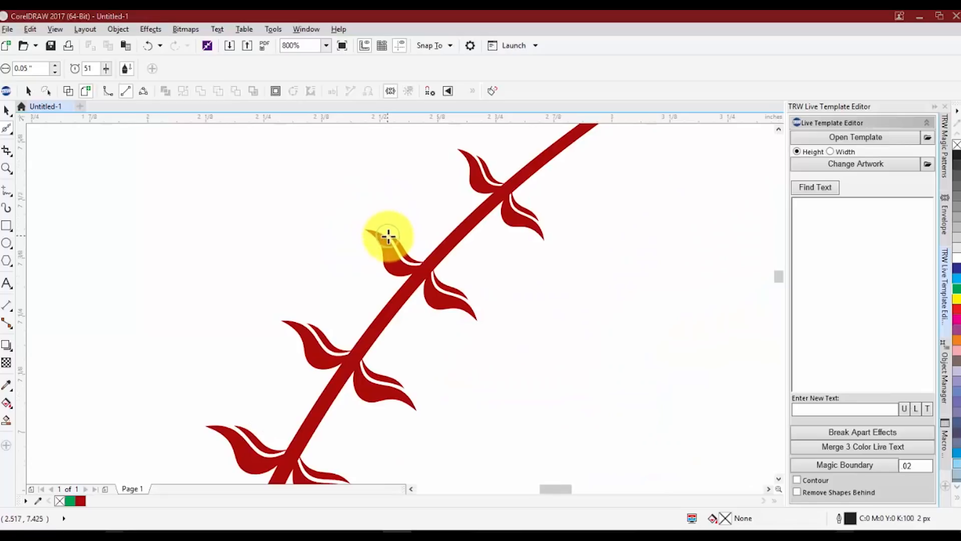
scroll(357, 230, "up", 2)
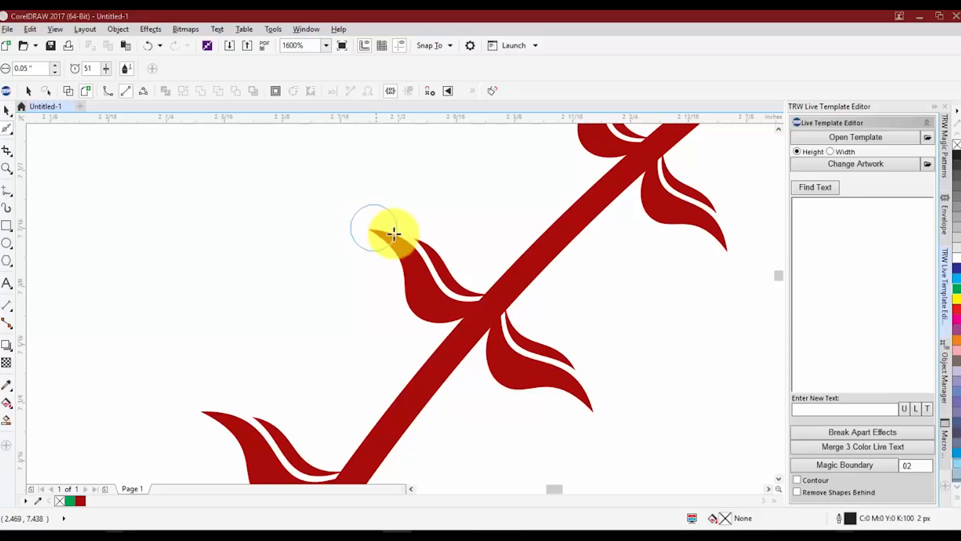
scroll(383, 233, "down", 2)
scroll(402, 242, "up", 2)
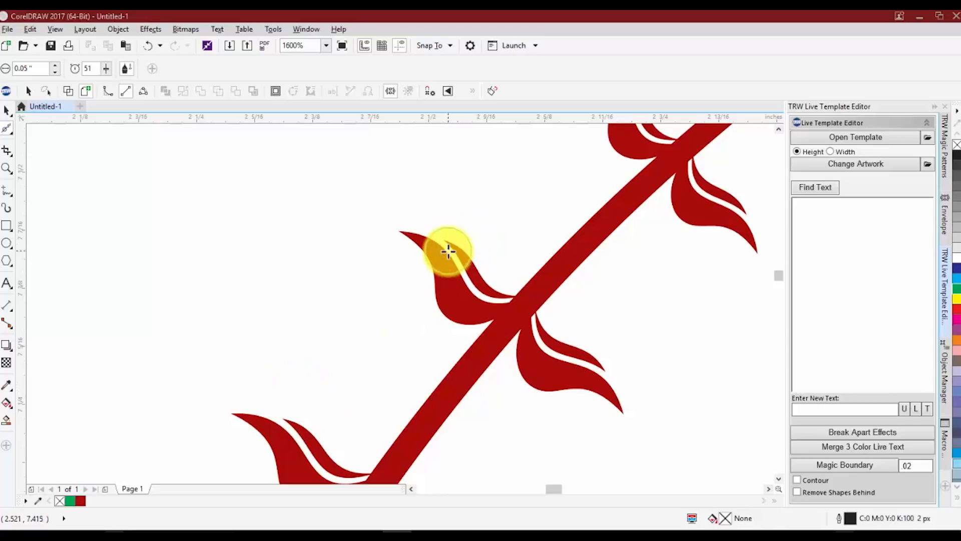
scroll(402, 281, "down", 4)
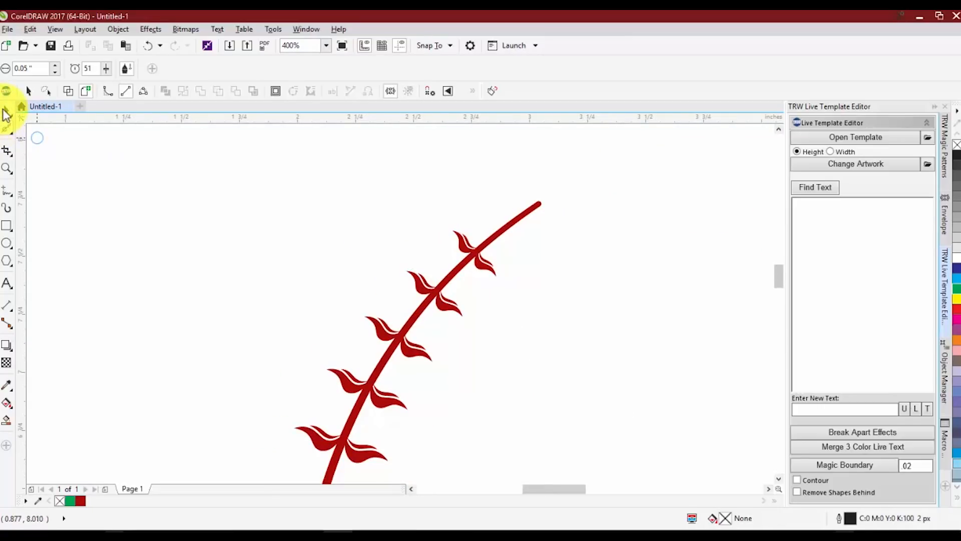
Try to round the leaf tip with the Smooth tool at a 0.5 inch nib size.
left_click(5, 114)
left_click(7, 130)
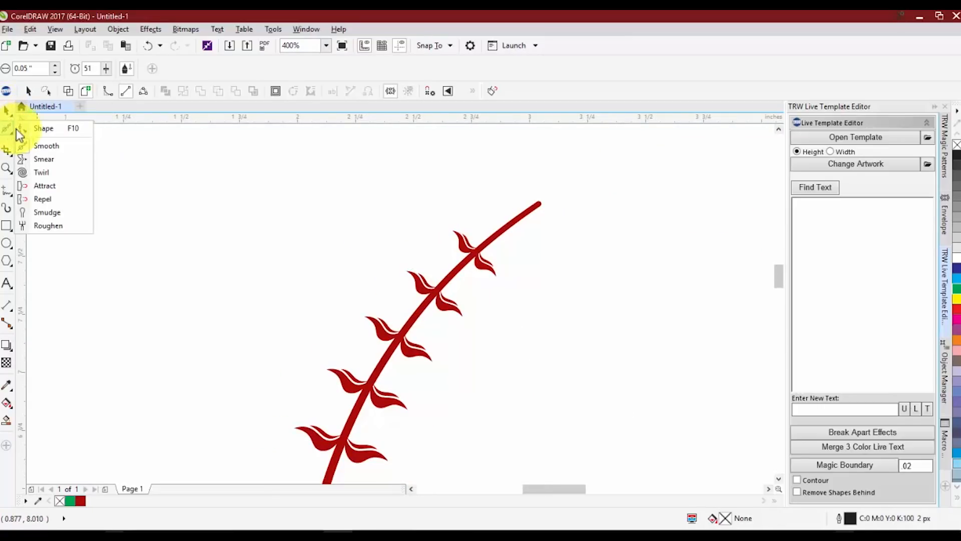
left_click(54, 147)
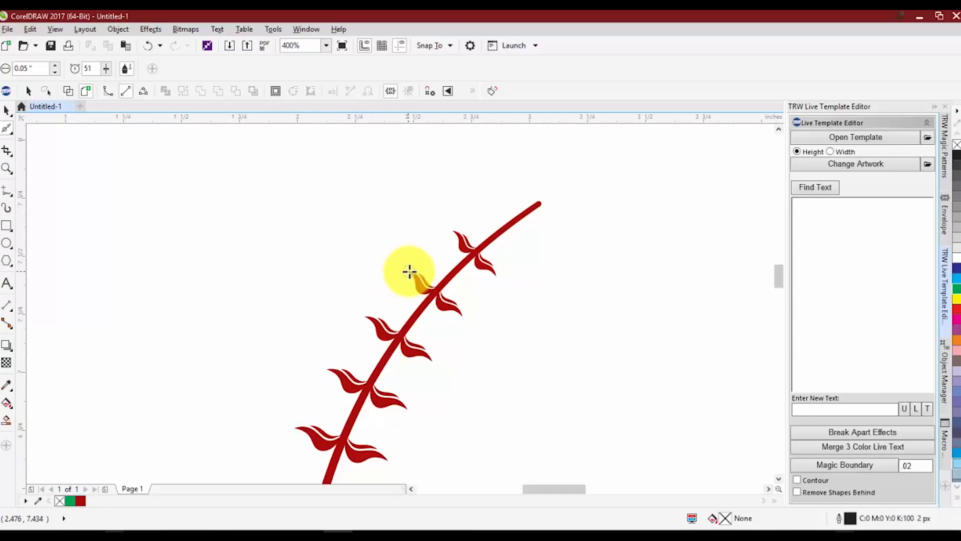
scroll(457, 230, "up", 2)
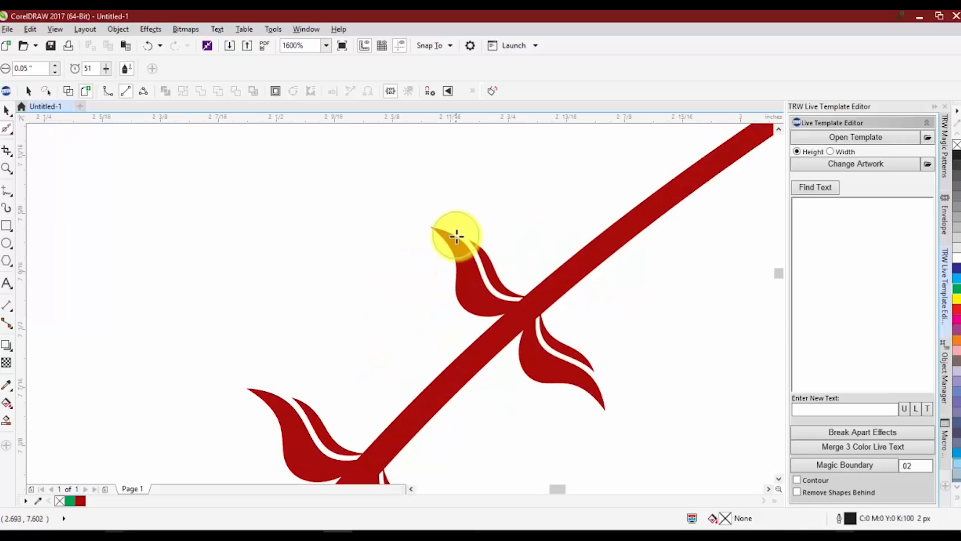
scroll(443, 231, "down", 1)
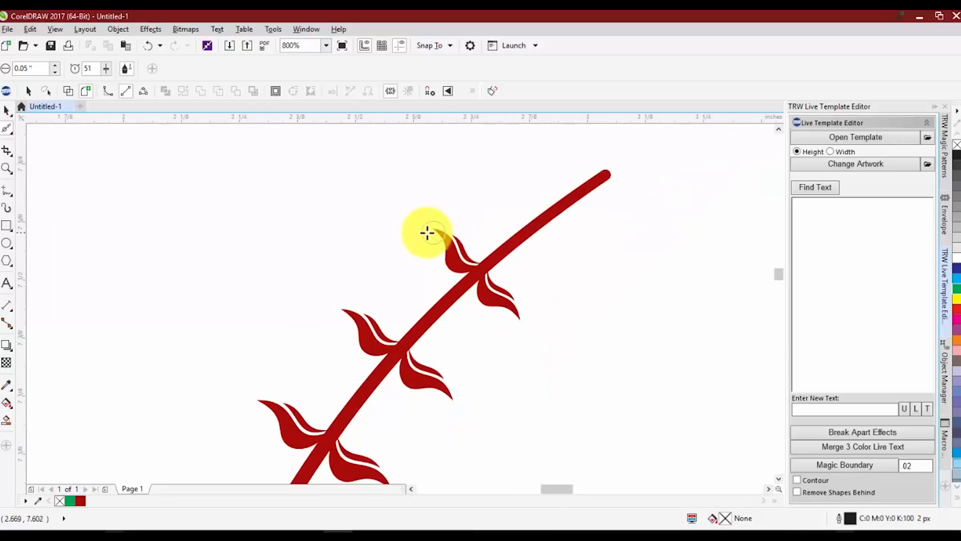
left_click(31, 68)
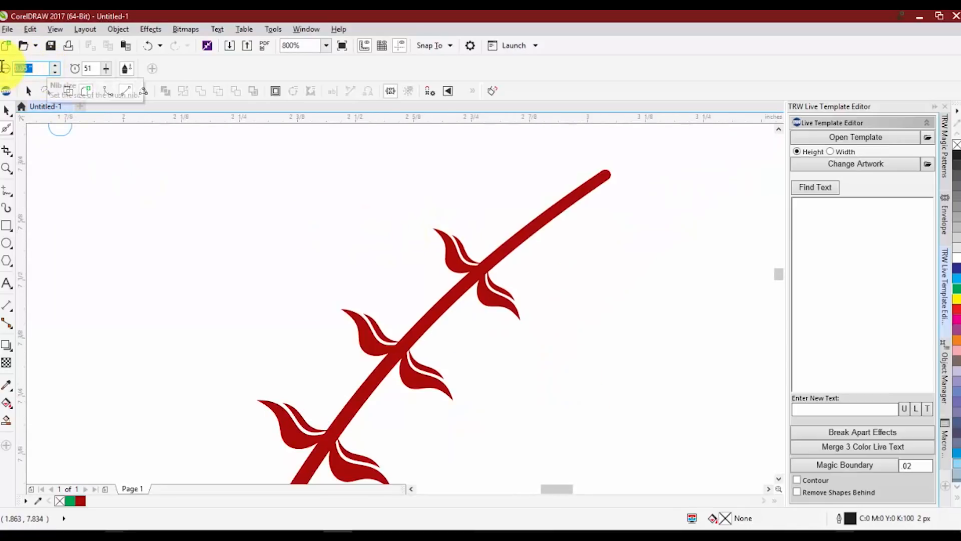
left_click(53, 65)
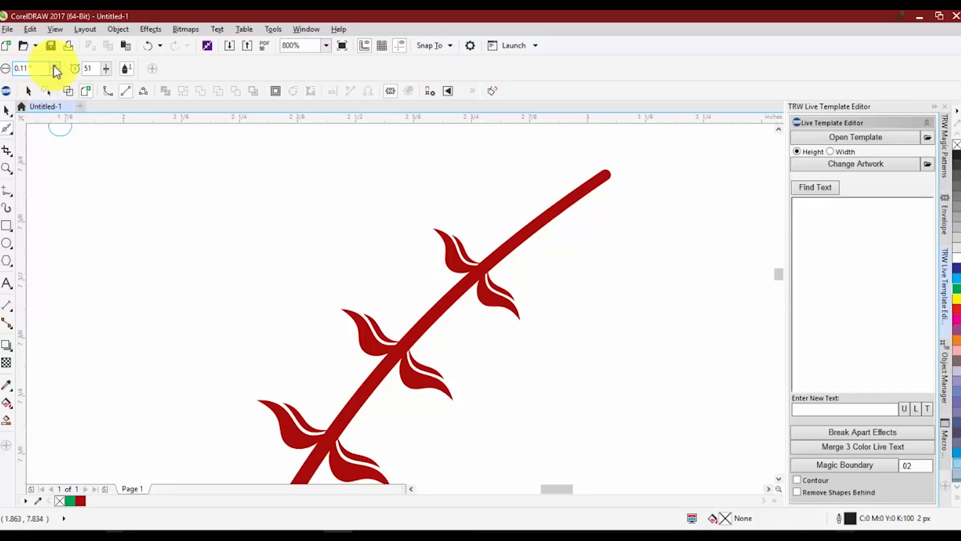
left_click(53, 65)
left_click(53, 65)
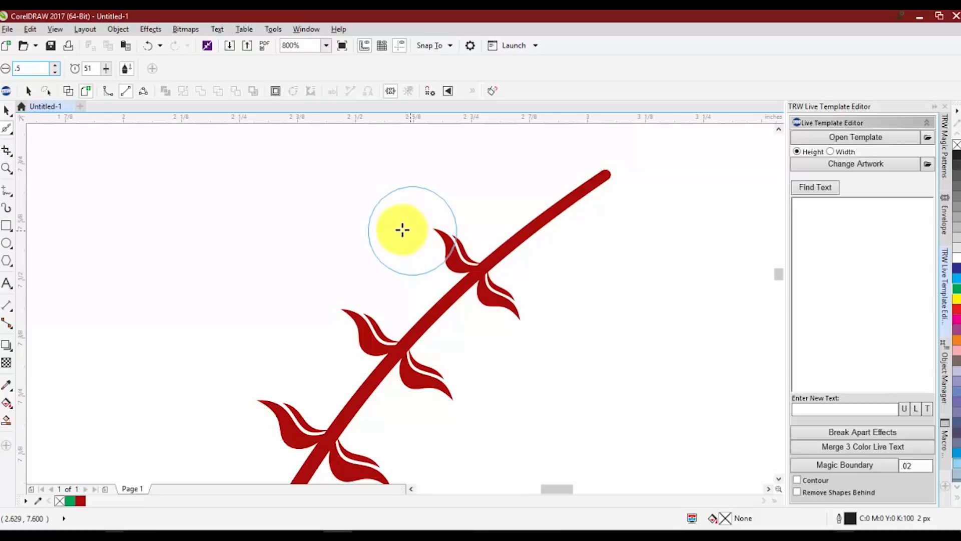
left_click_drag(414, 234, 446, 236)
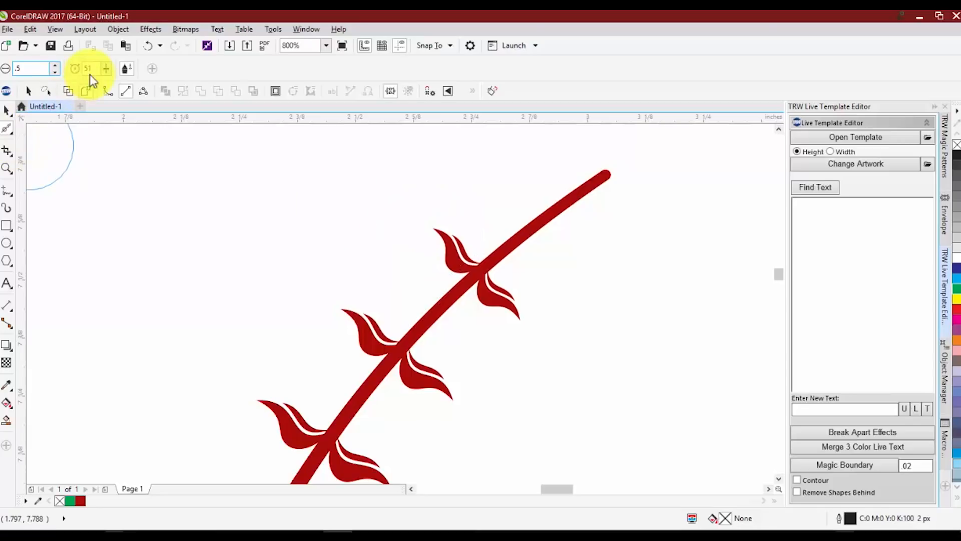
Set the Smooth tool's nib size to 0.1 inch and its rate to 16.
scroll(452, 234, "up", 2)
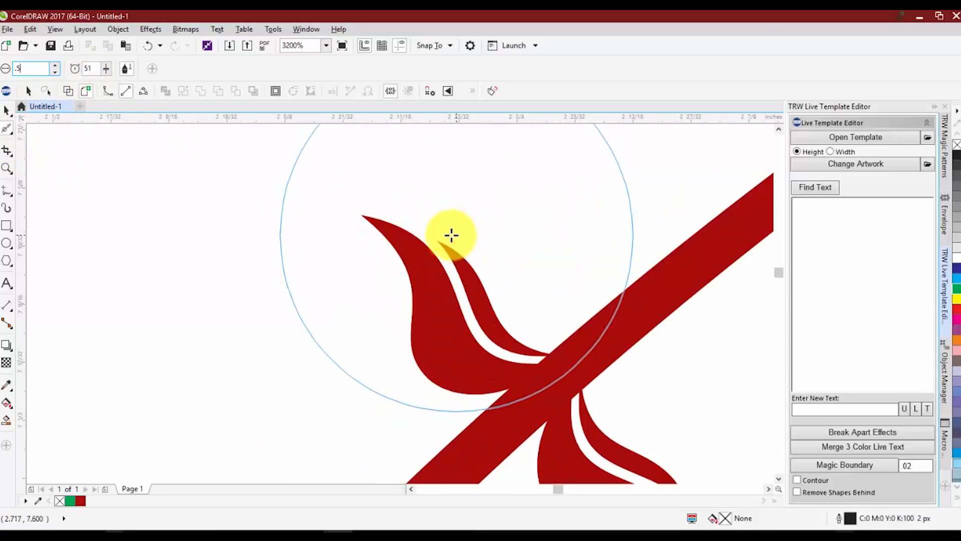
scroll(423, 235, "down", 1)
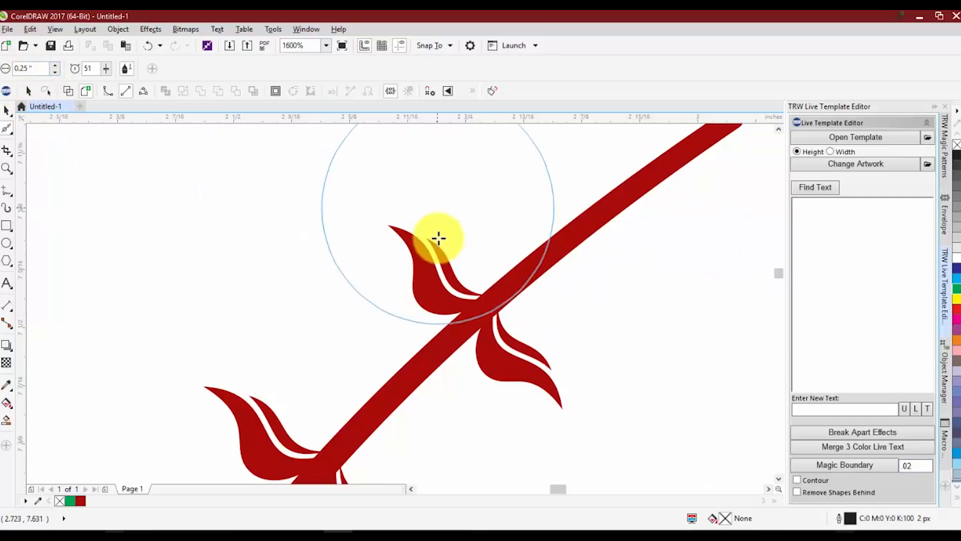
scroll(355, 257, "down", 1)
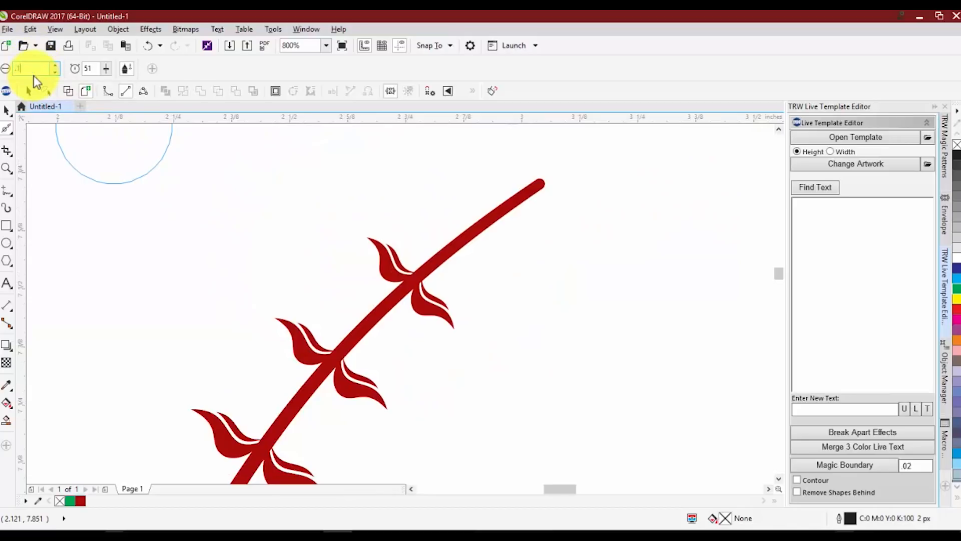
key("Return")
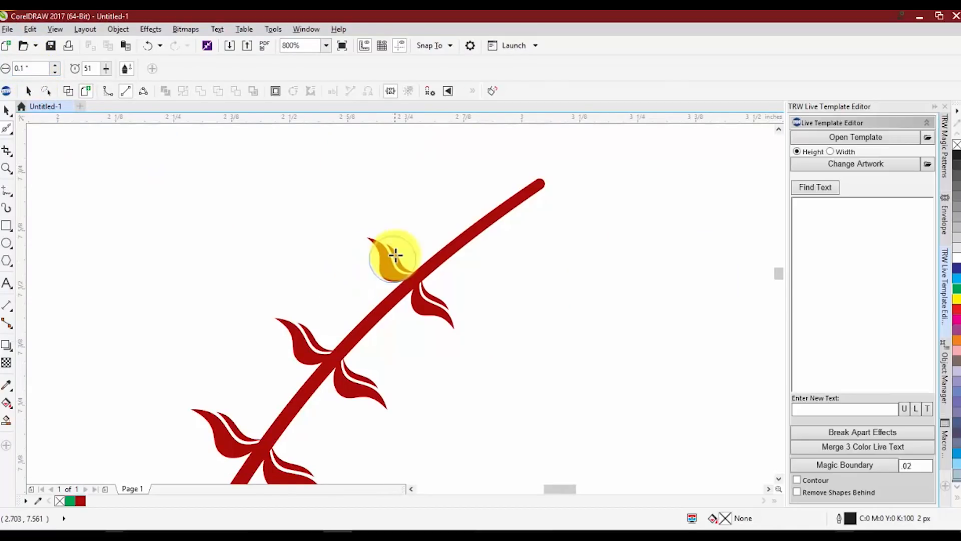
scroll(394, 255, "up", 1)
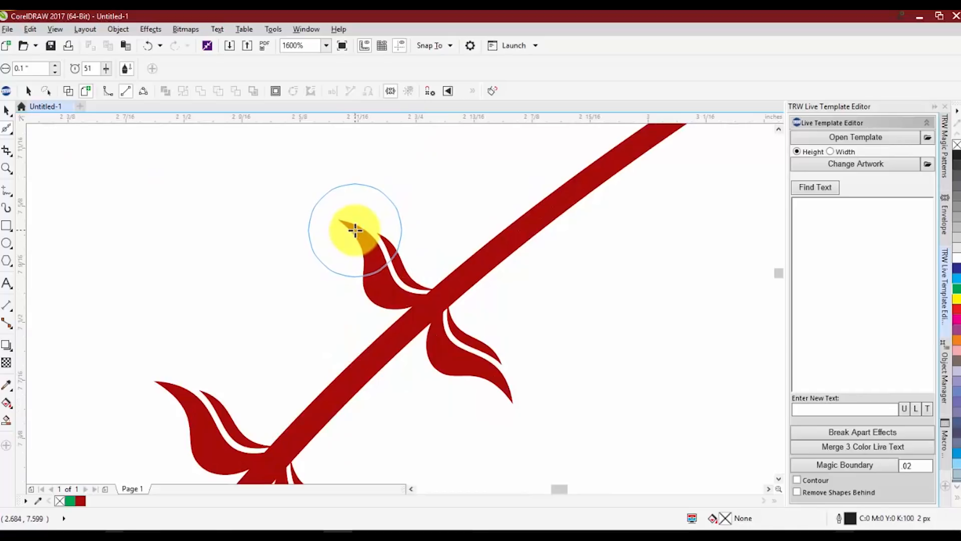
scroll(355, 228, "down", 1)
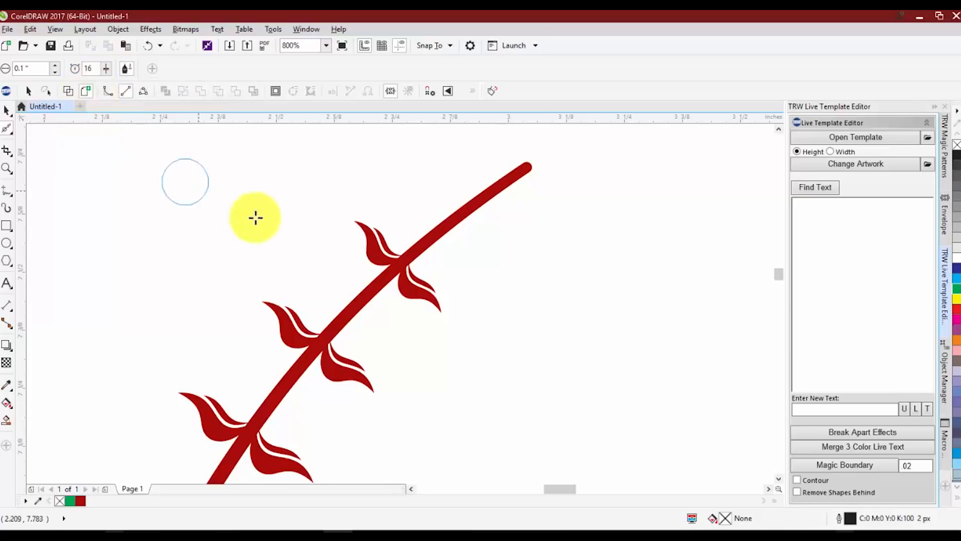
scroll(368, 248, "up", 1)
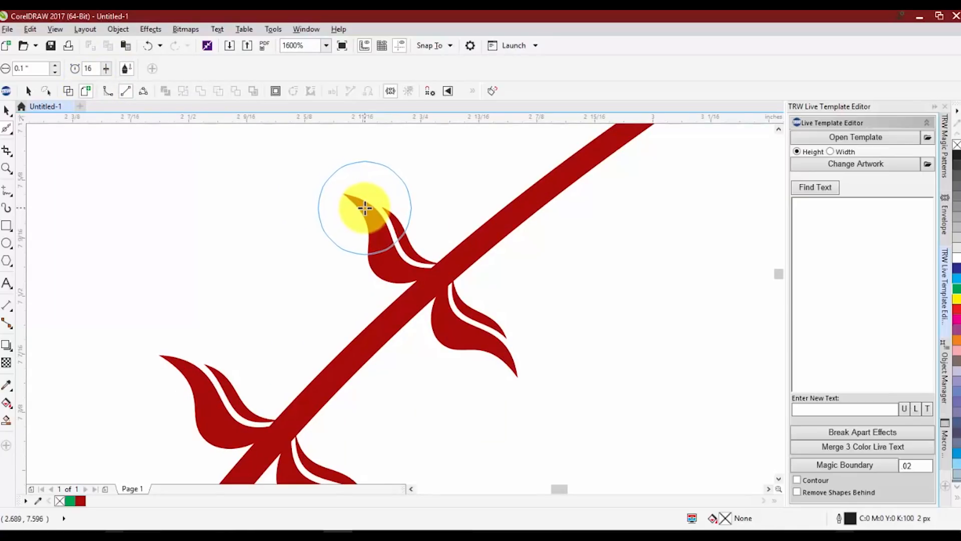
scroll(375, 268, "down", 1)
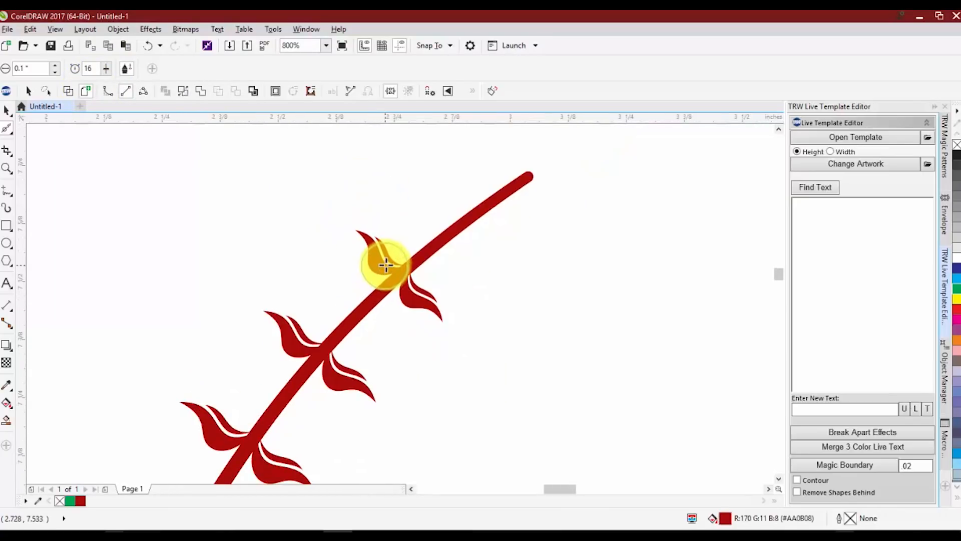
Select the whole wreath with the Pick tool.
left_click(7, 111)
scroll(295, 240, "down", 3)
scroll(241, 270, "down", 3)
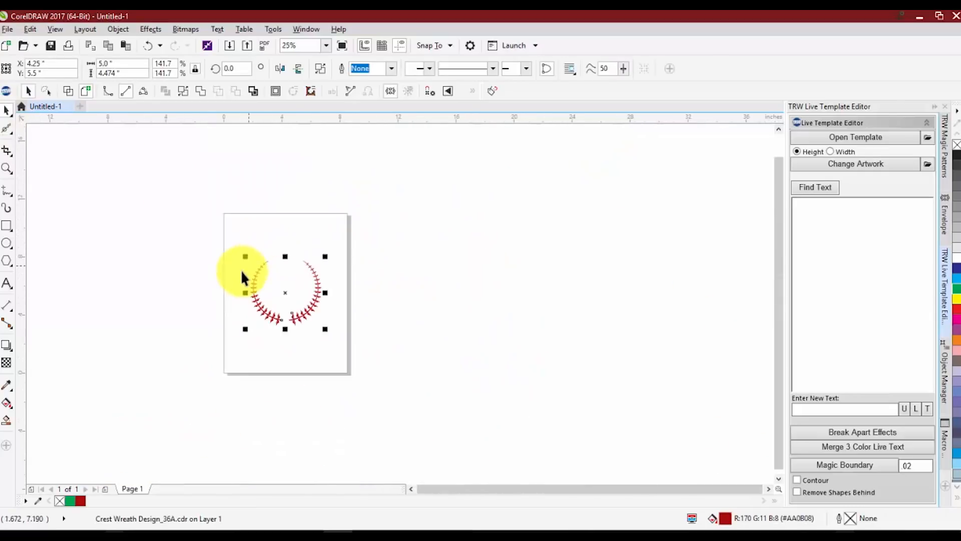
scroll(245, 294, "up", 1)
left_click(245, 294)
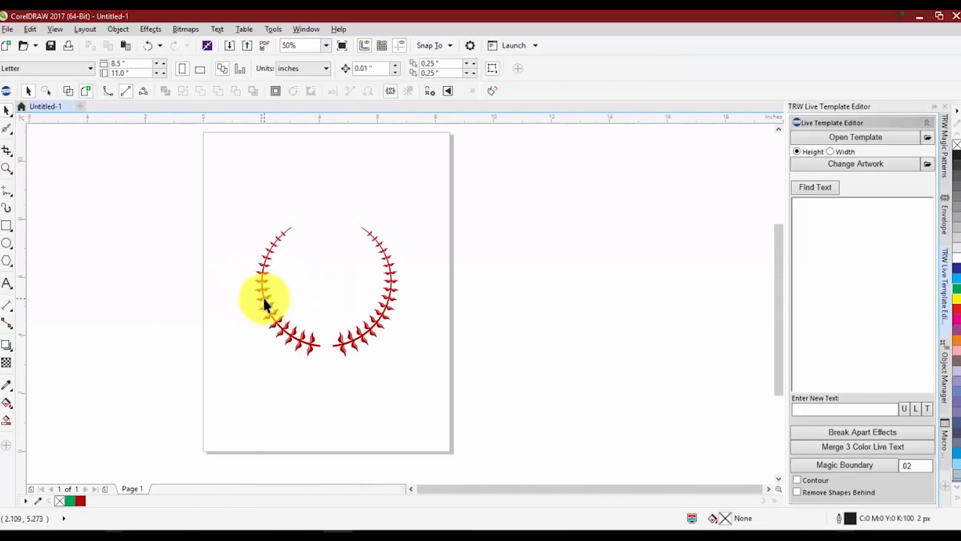
left_click(263, 296)
scroll(266, 280, "up", 2)
scroll(274, 266, "down", 3)
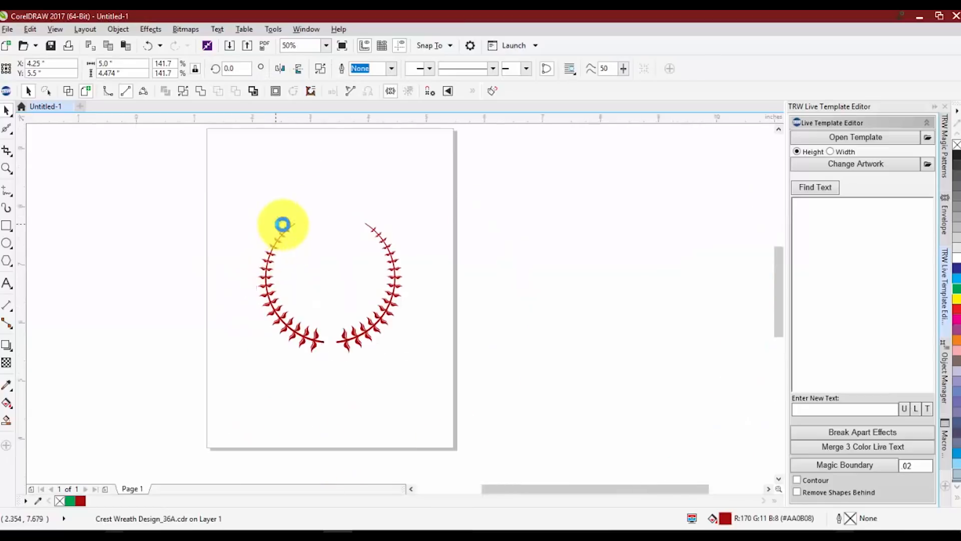
scroll(285, 219, "up", 5)
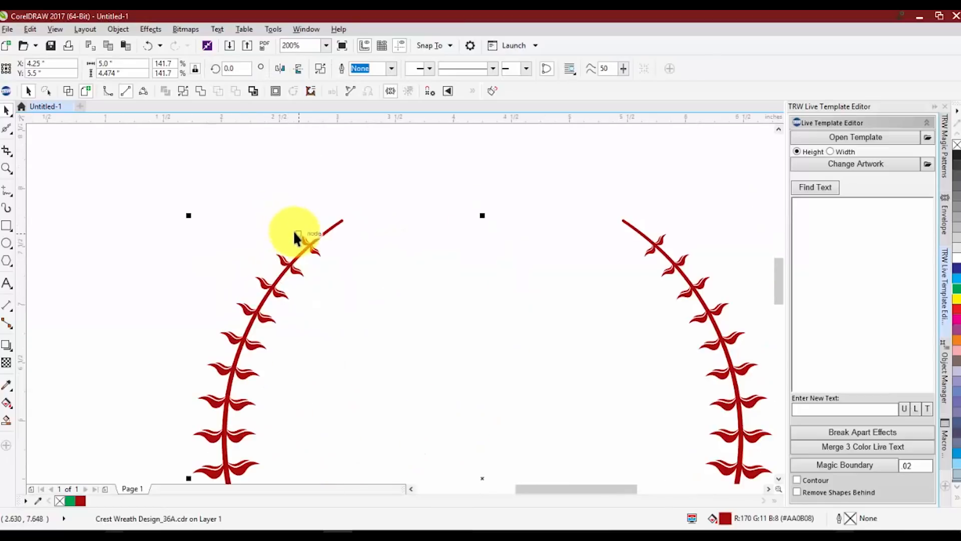
Switch back to the Smooth tool and brush over the pointed leaf tip to round it.
left_click(6, 134)
left_click(62, 148)
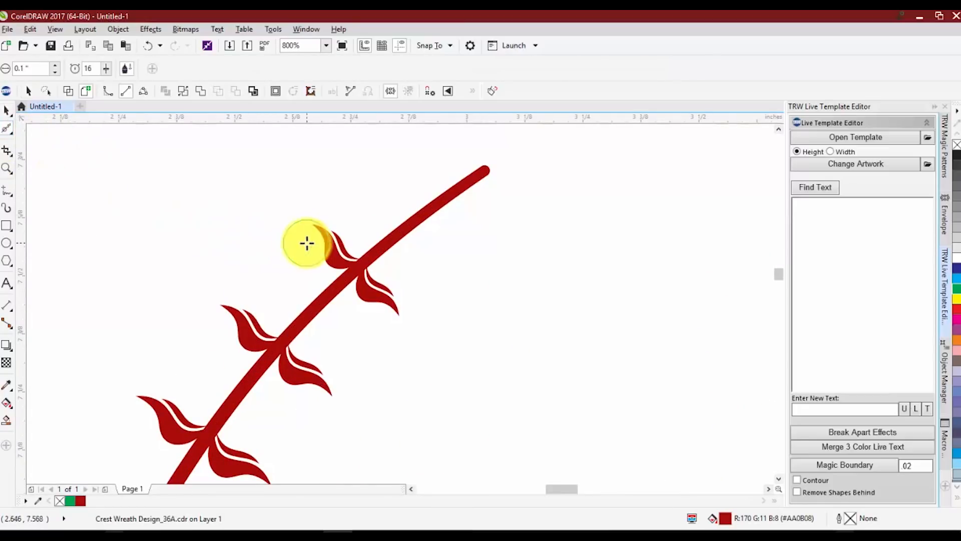
scroll(307, 243, "down", 5)
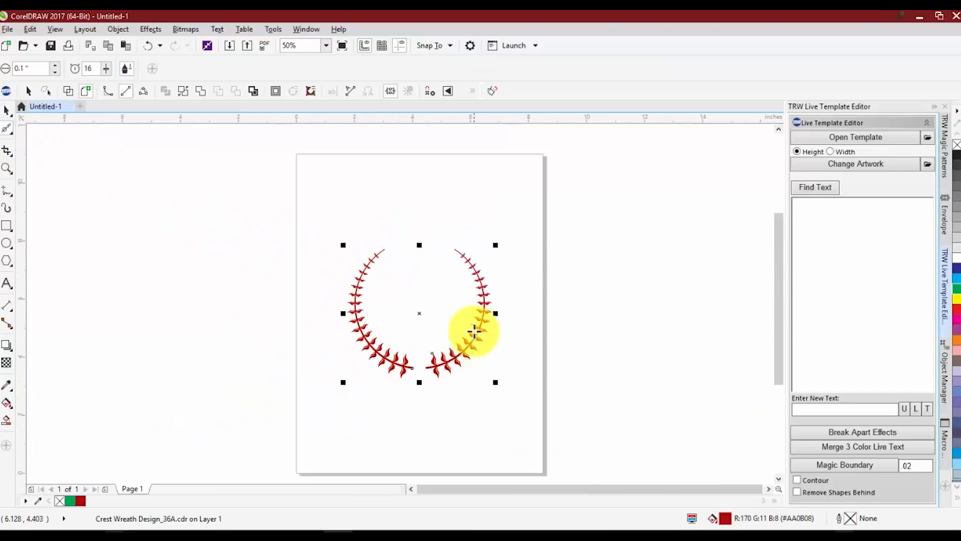
scroll(350, 246, "up", 5)
scroll(388, 213, "up", 1)
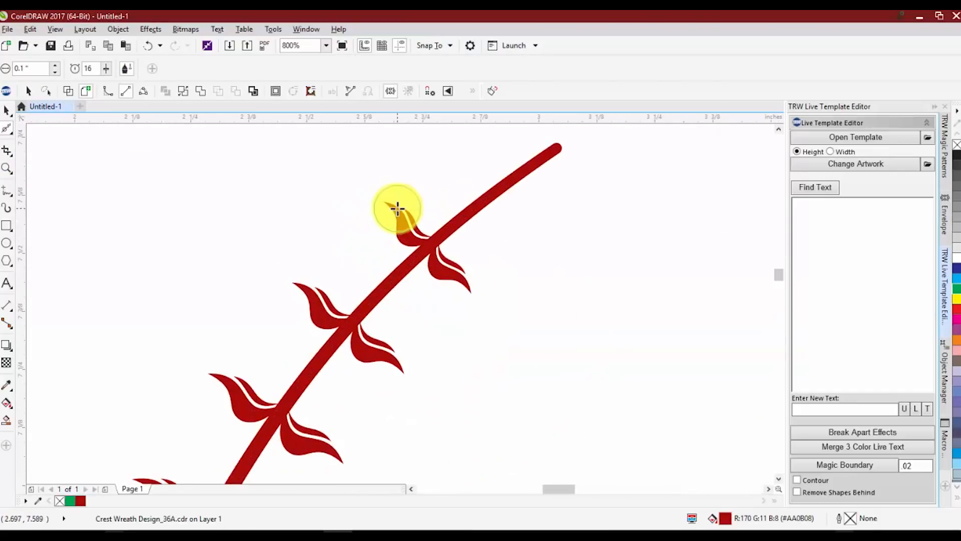
scroll(396, 203, "up", 2)
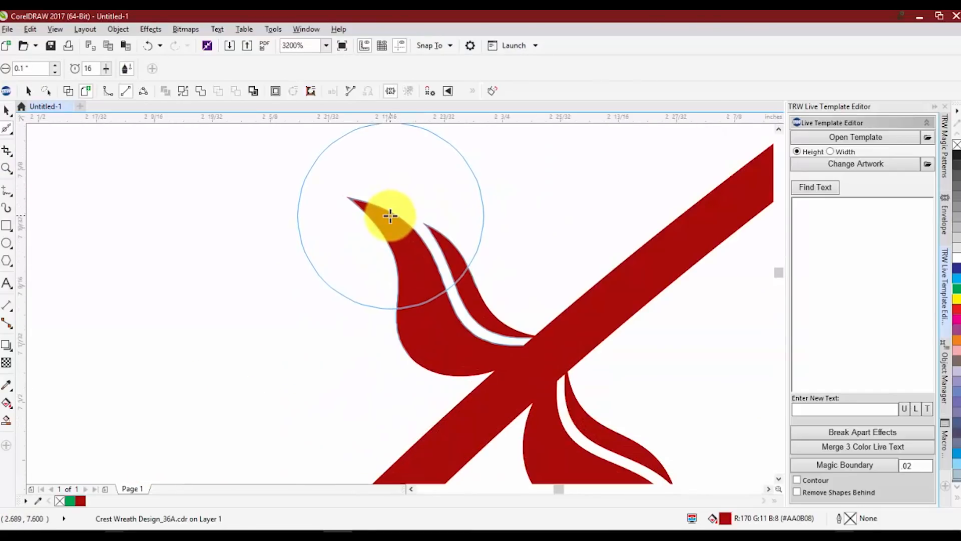
mouse_move(390, 216)
left_mouse_down()
mouse_move(382, 224)
mouse_move(390, 272)
mouse_move(370, 219)
mouse_move(412, 221)
mouse_move(446, 242)
mouse_move(434, 223)
left_mouse_up()
Zoom in closely to examine the smoothed leaf tip.
scroll(433, 223, "down", 3)
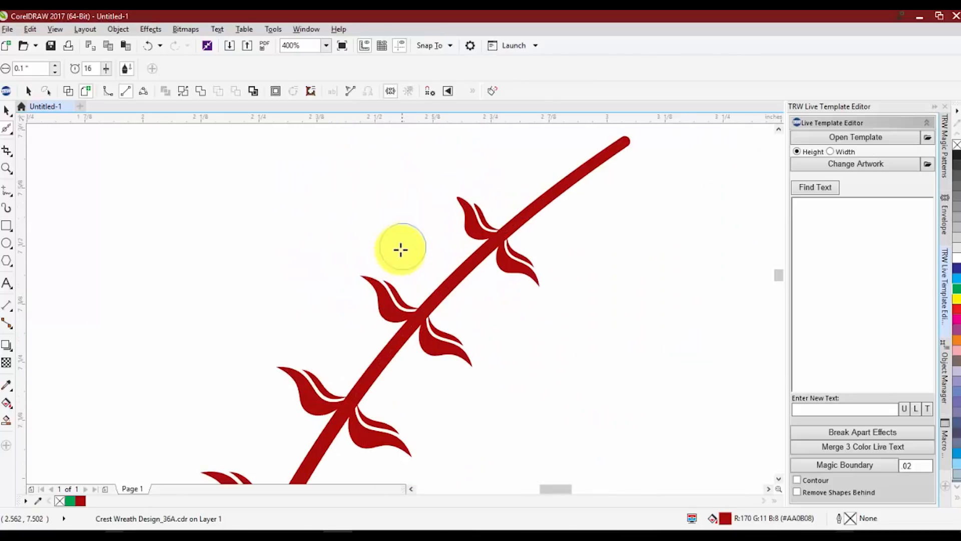
scroll(375, 281, "up", 2)
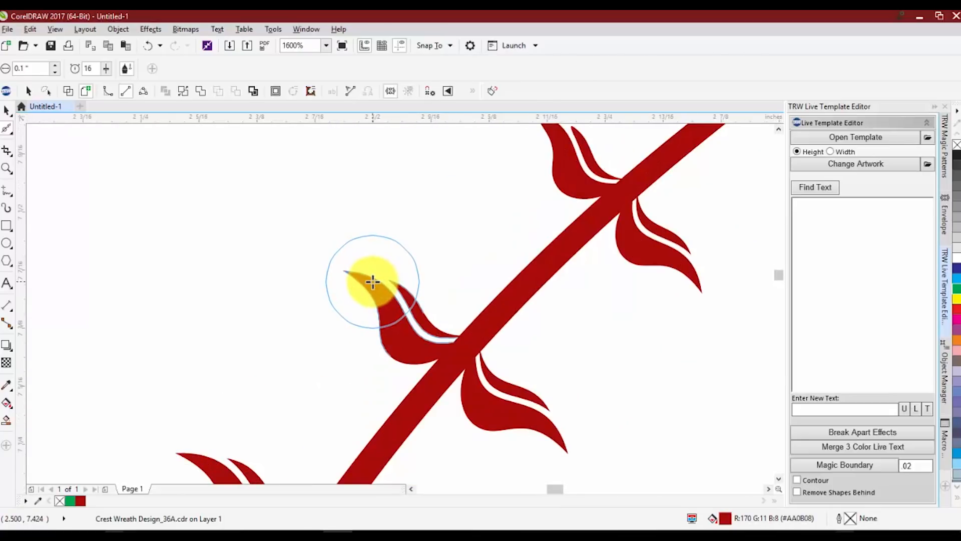
scroll(373, 282, "up", 2)
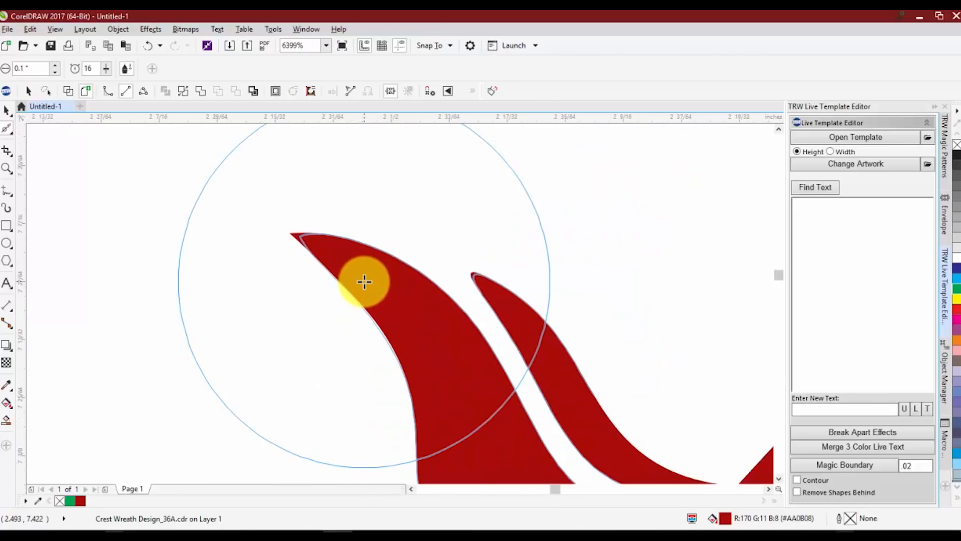
Zoom in and out across the left branch to inspect the smoothed leaf tips.
scroll(322, 245, "up", 1)
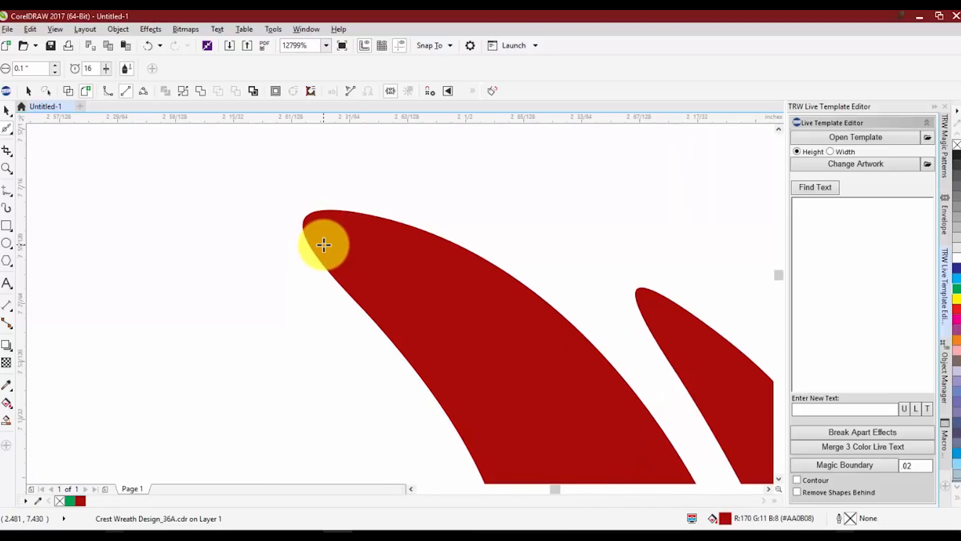
scroll(323, 243, "down", 2)
scroll(349, 250, "down", 1)
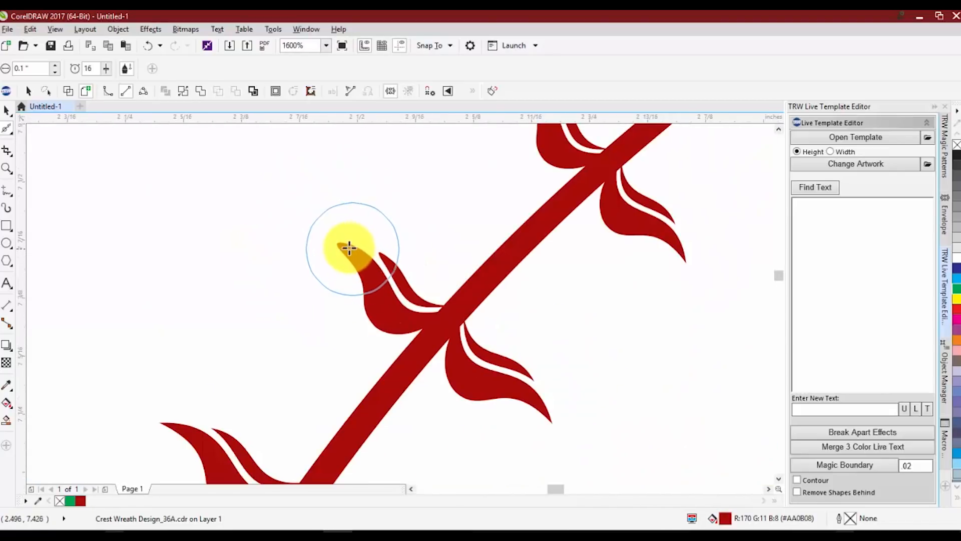
scroll(395, 325, "down", 2)
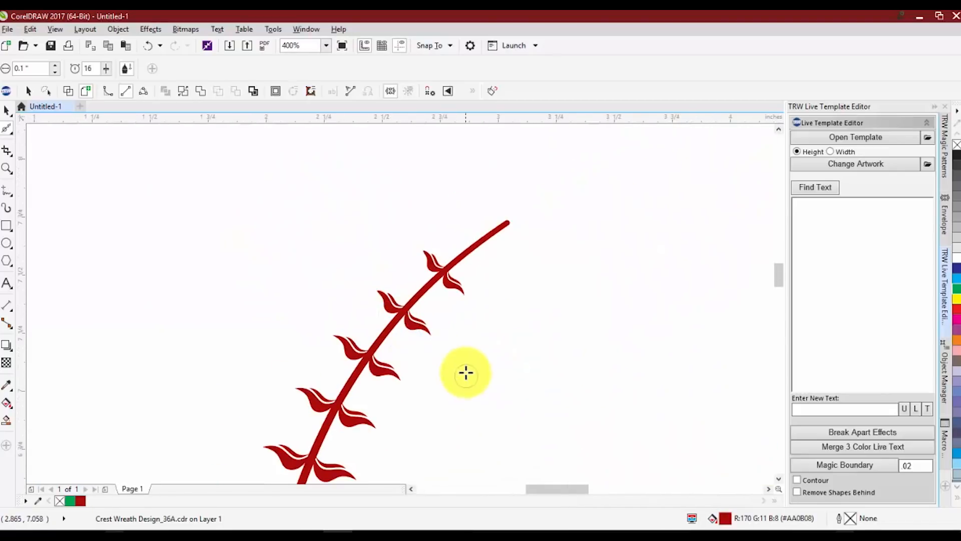
scroll(436, 344, "down", 1)
scroll(448, 333, "up", 1)
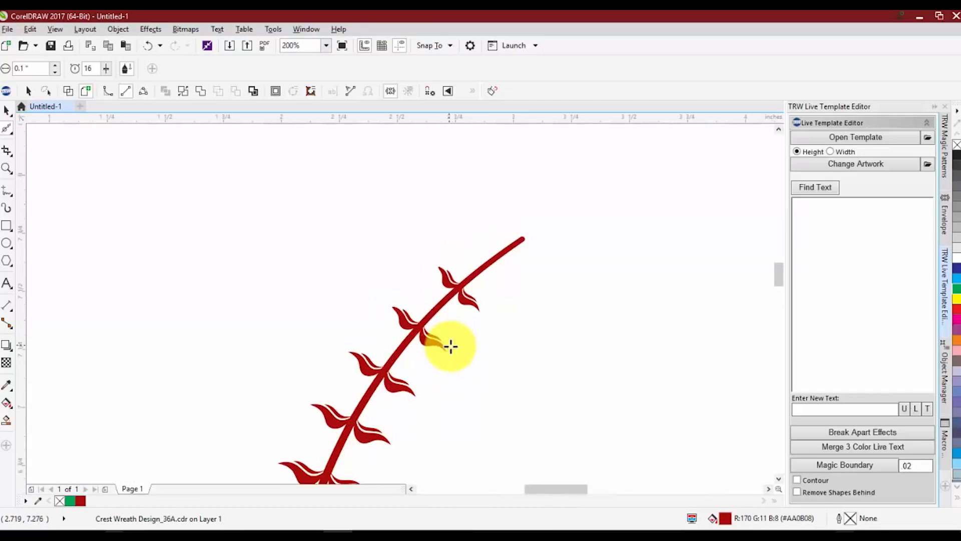
scroll(372, 361, "up", 3)
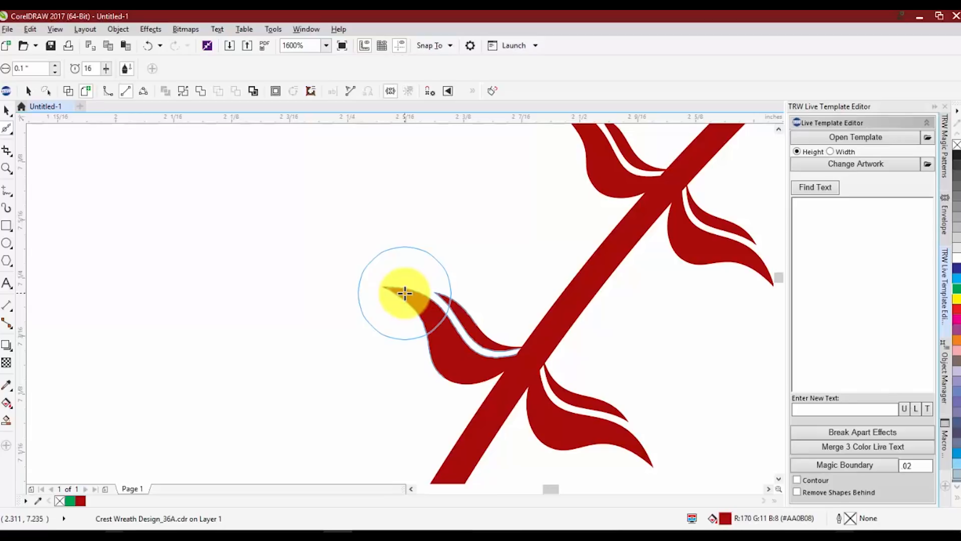
scroll(407, 286, "down", 2)
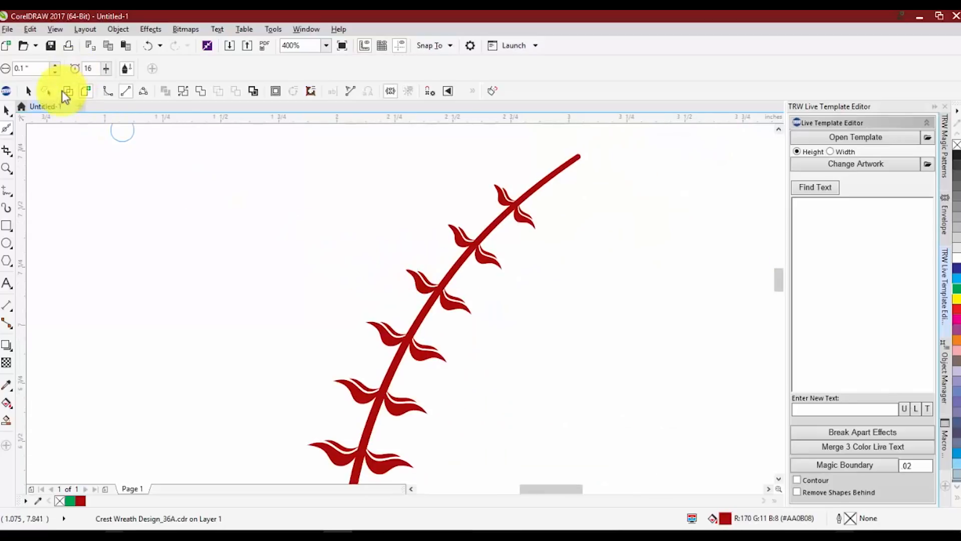
Increase the Smooth tool's nib size to 0.18 inch and its rate to 71.
left_click(53, 66)
left_click(54, 66)
left_click(53, 67)
left_click(53, 66)
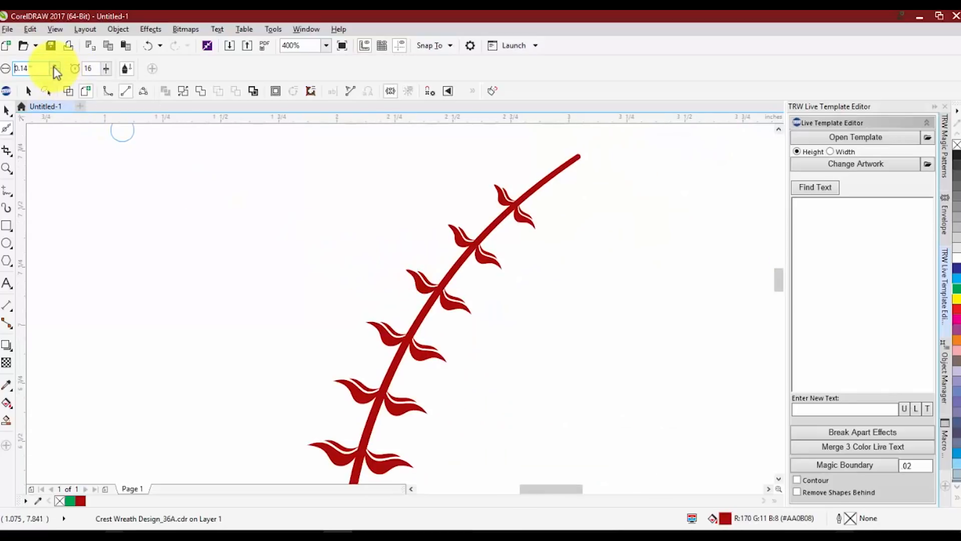
left_click(54, 66)
left_click(53, 67)
left_click(54, 67)
left_click(54, 67)
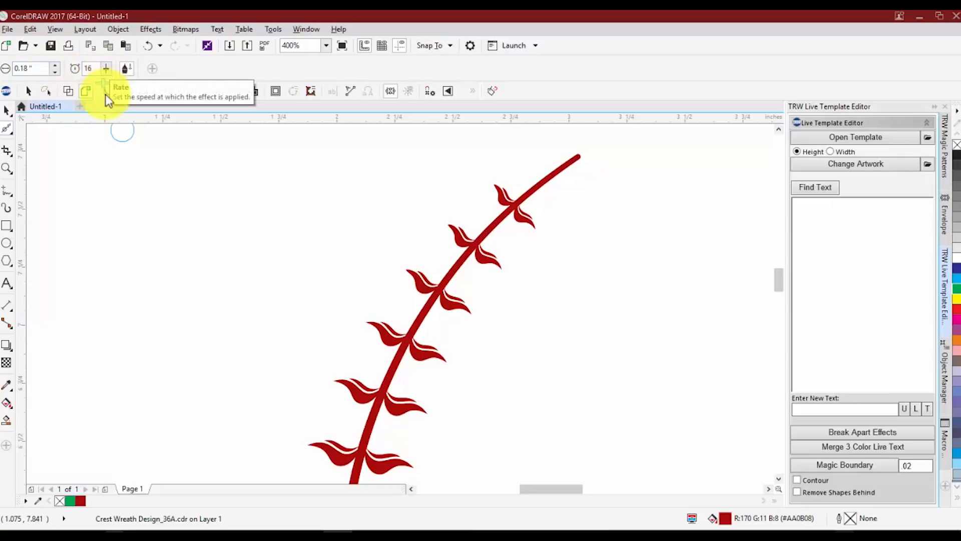
left_click_drag(104, 86, 134, 86)
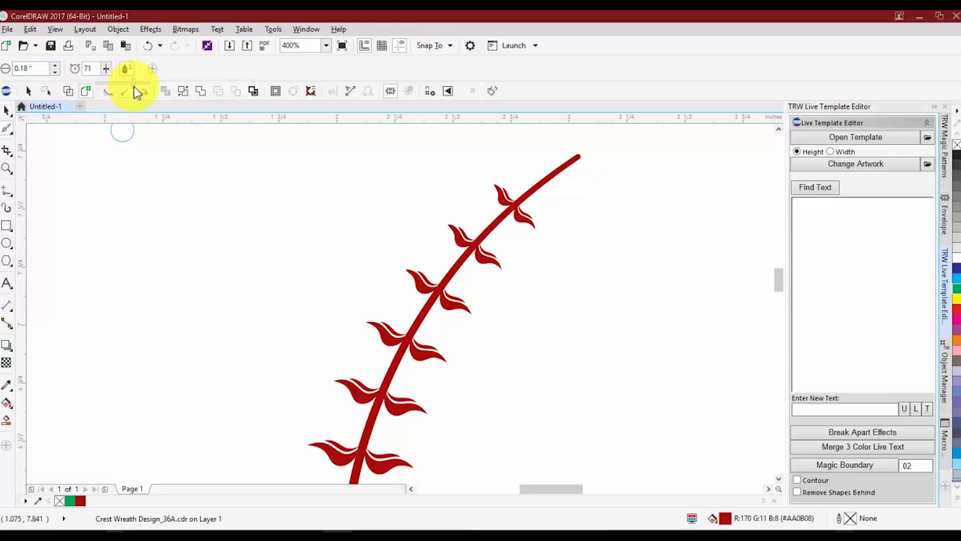
Brush the Smooth tool down the outer leaf tips of the left branch to round them.
scroll(304, 199, "down", 2)
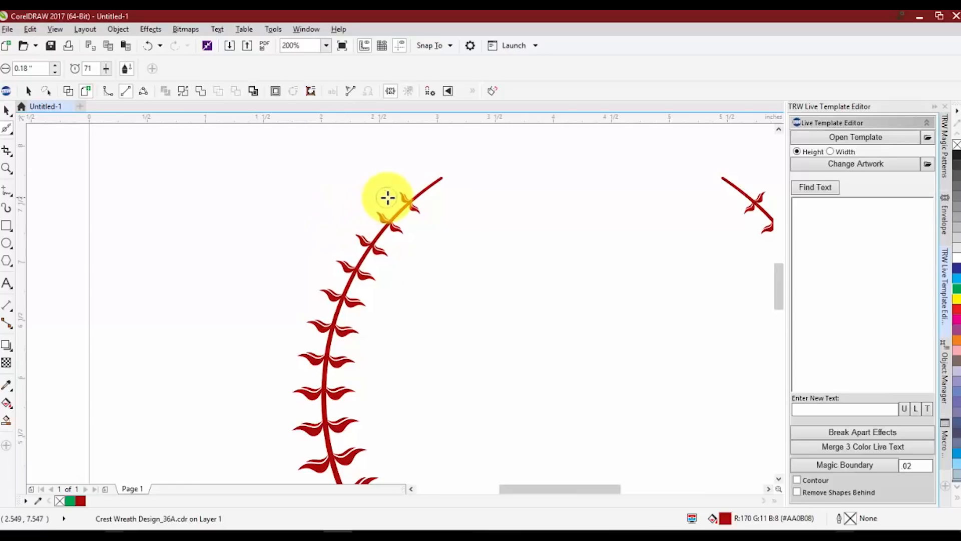
mouse_move(360, 233)
left_mouse_down()
mouse_move(322, 285)
mouse_move(306, 341)
mouse_move(301, 436)
mouse_move(304, 464)
mouse_move(316, 463)
left_mouse_up()
scroll(271, 333, "down", 2)
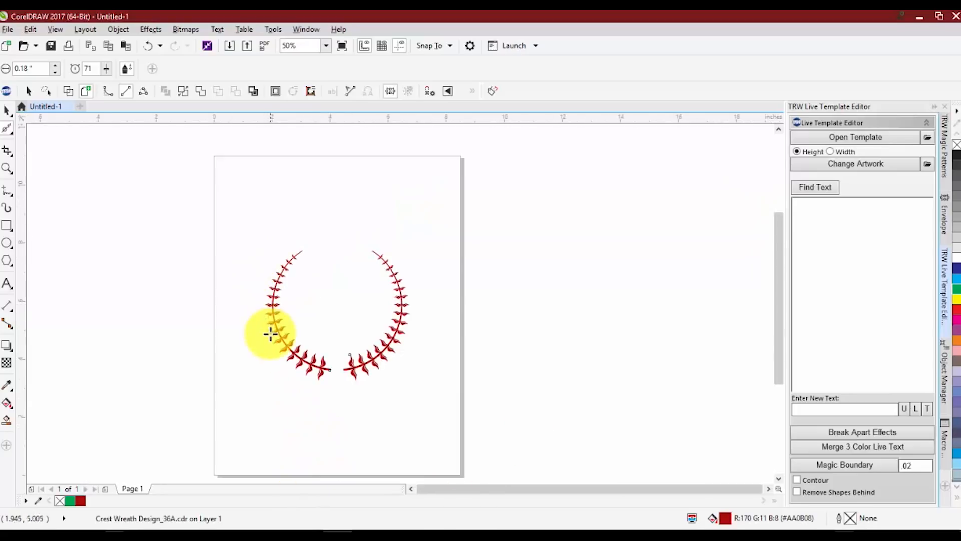
Smooth the sharp tip of a lower leaf near the base of the left branch.
scroll(269, 334, "up", 1)
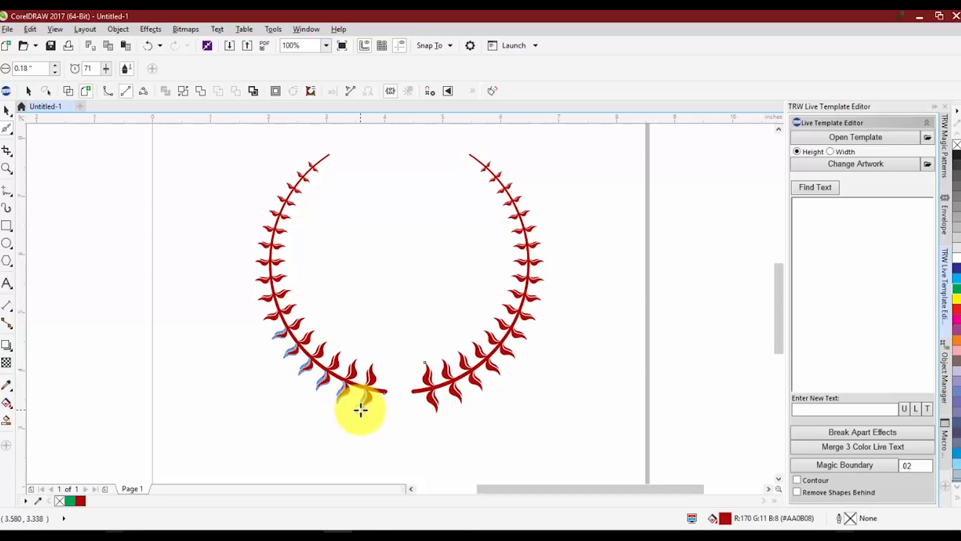
scroll(370, 413, "up", 4)
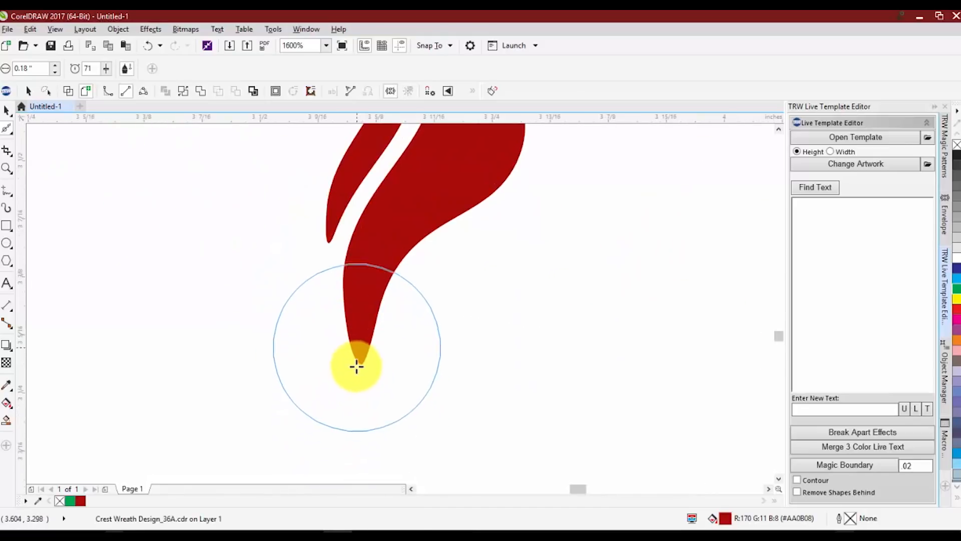
scroll(339, 249, "down", 2)
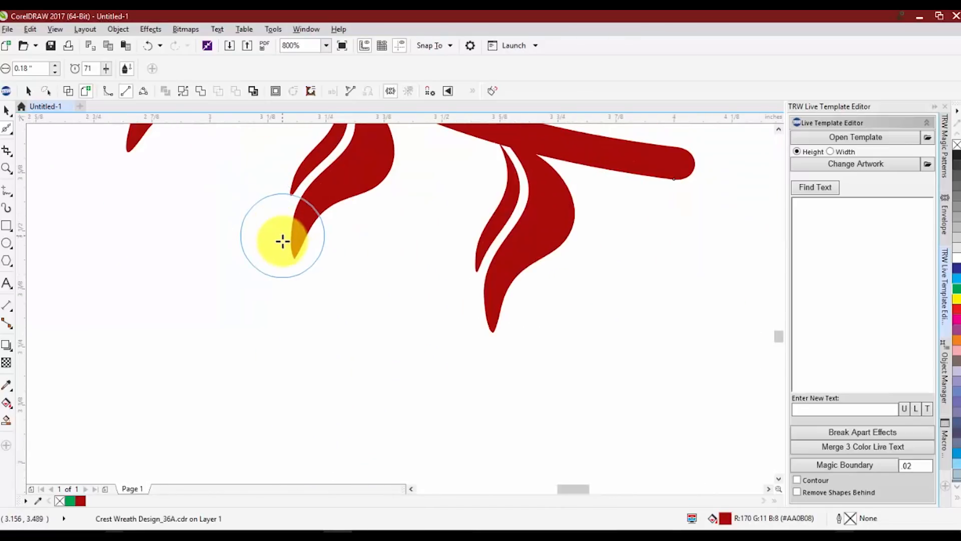
scroll(227, 185, "up", 1)
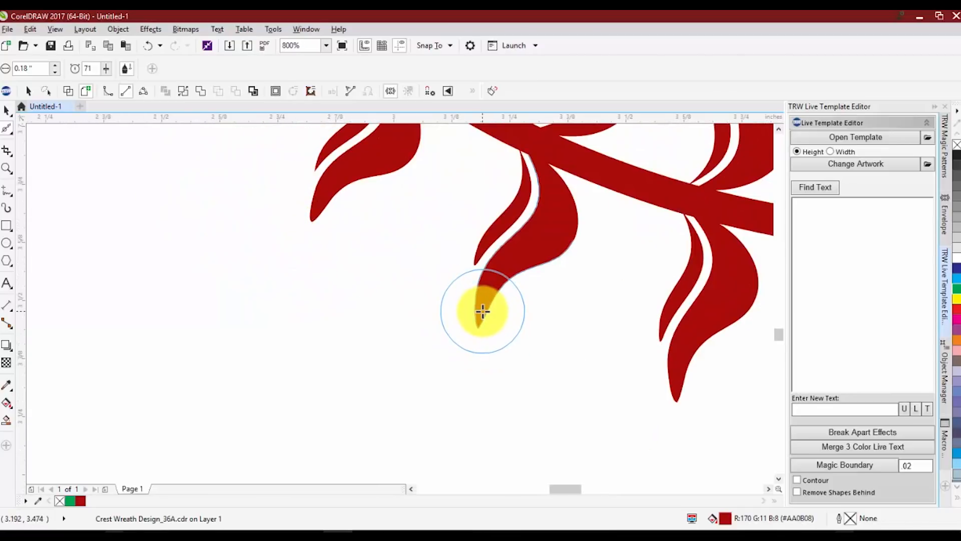
mouse_move(483, 311)
left_mouse_down()
mouse_move(480, 336)
mouse_move(466, 324)
mouse_move(464, 295)
mouse_move(477, 326)
mouse_move(502, 281)
mouse_move(492, 328)
left_mouse_up()
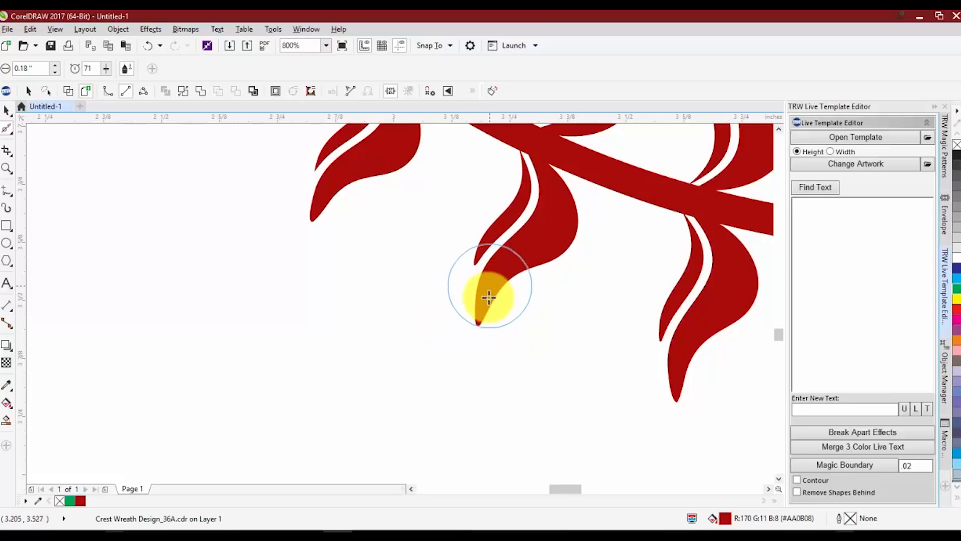
scroll(515, 316, "down", 2)
scroll(414, 207, "down", 4)
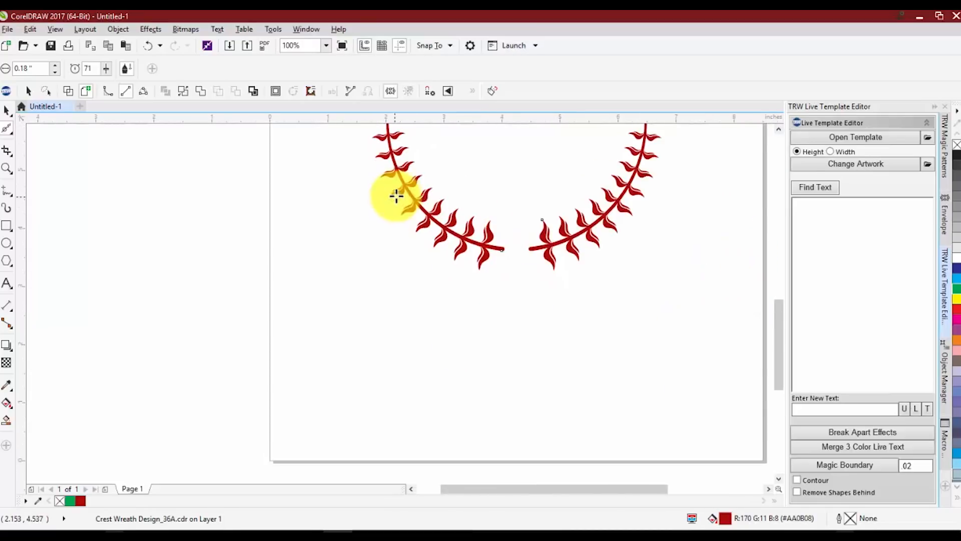
scroll(509, 180, "up", 3)
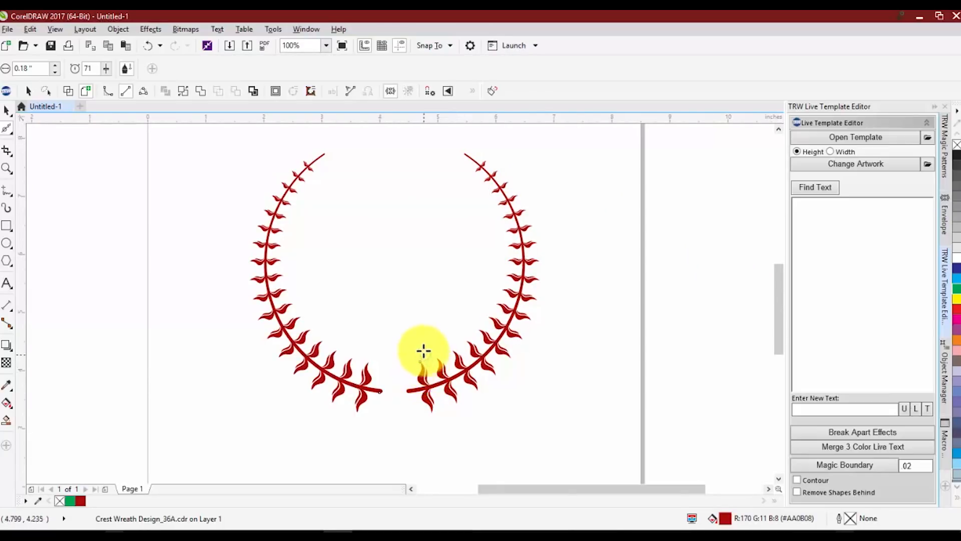
scroll(429, 370, "up", 2)
scroll(429, 353, "down", 3)
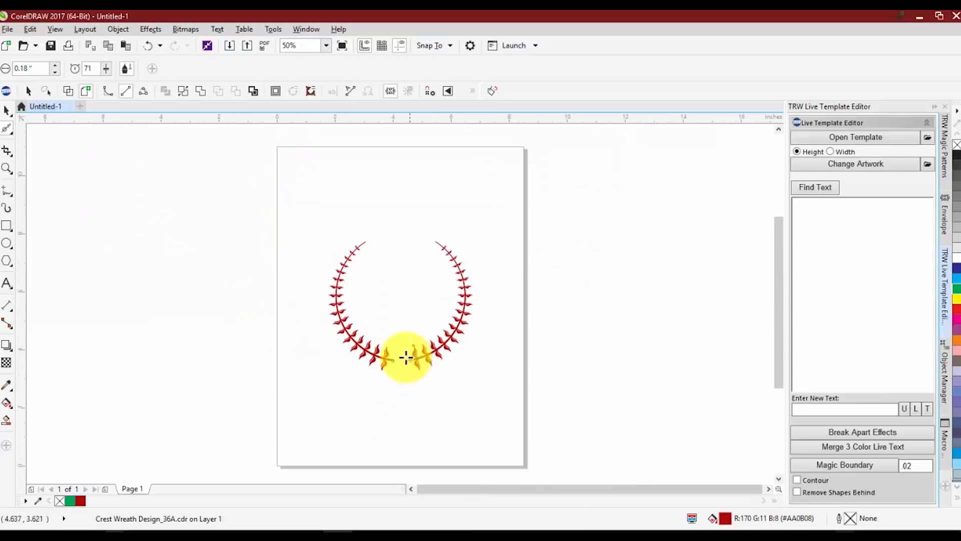
Switch to the Pick tool, deselect the wreath, and zoom around to review the rounded leaf tips.
left_click(7, 110)
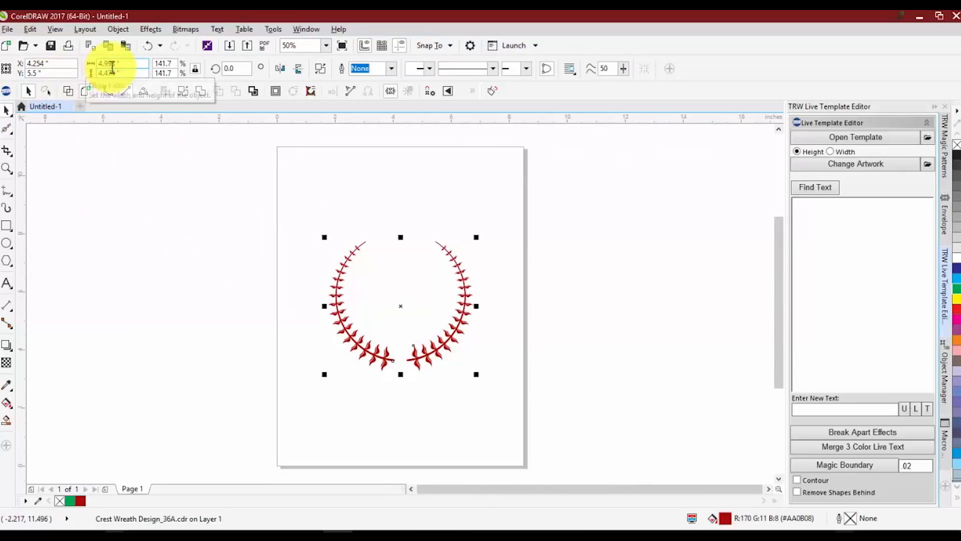
scroll(350, 332, "up", 3)
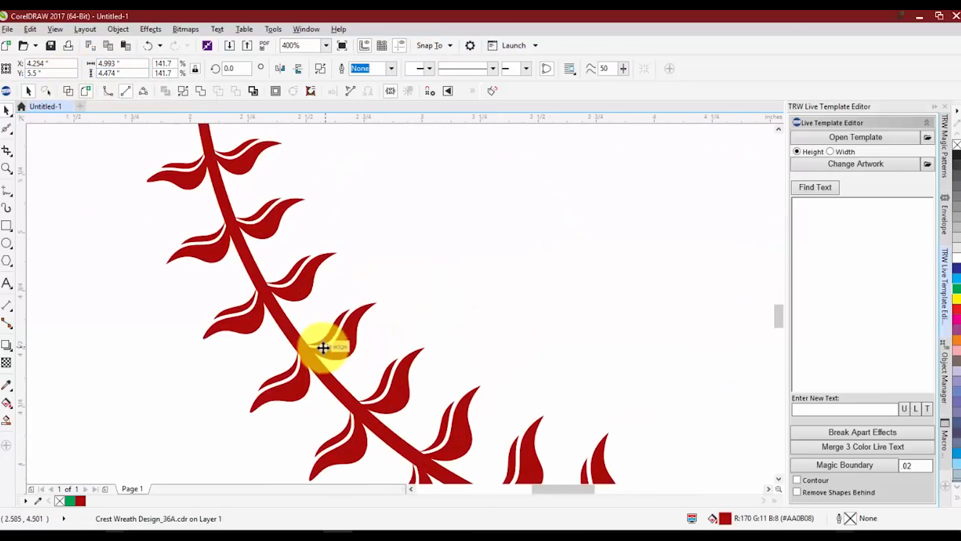
scroll(307, 282, "down", 1)
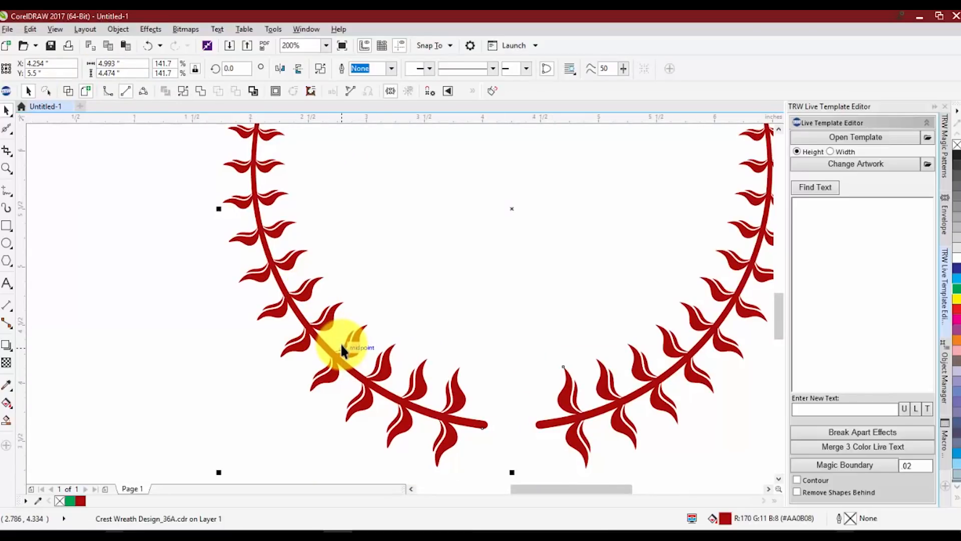
scroll(340, 344, "down", 2)
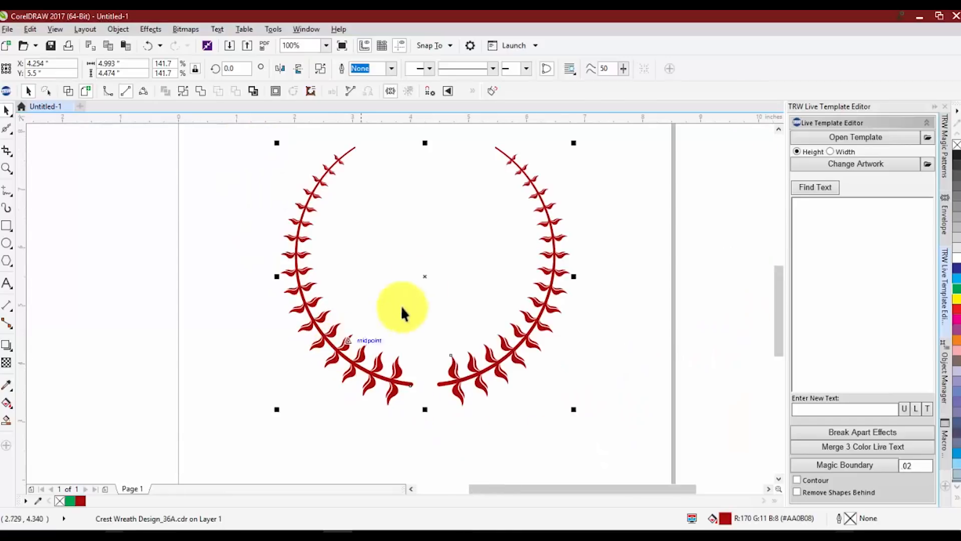
left_click(368, 157)
scroll(493, 345, "up", 3)
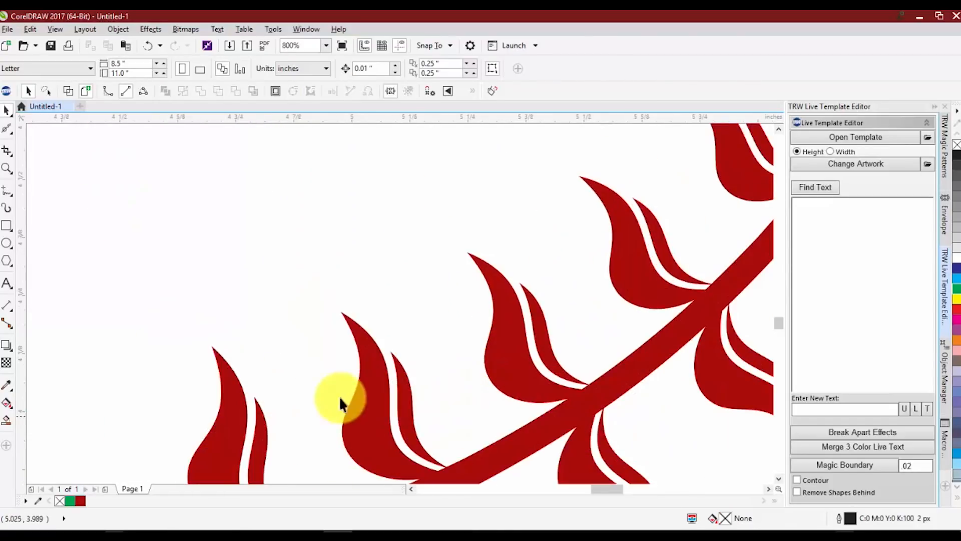
scroll(339, 394, "down", 1)
scroll(285, 358, "down", 2)
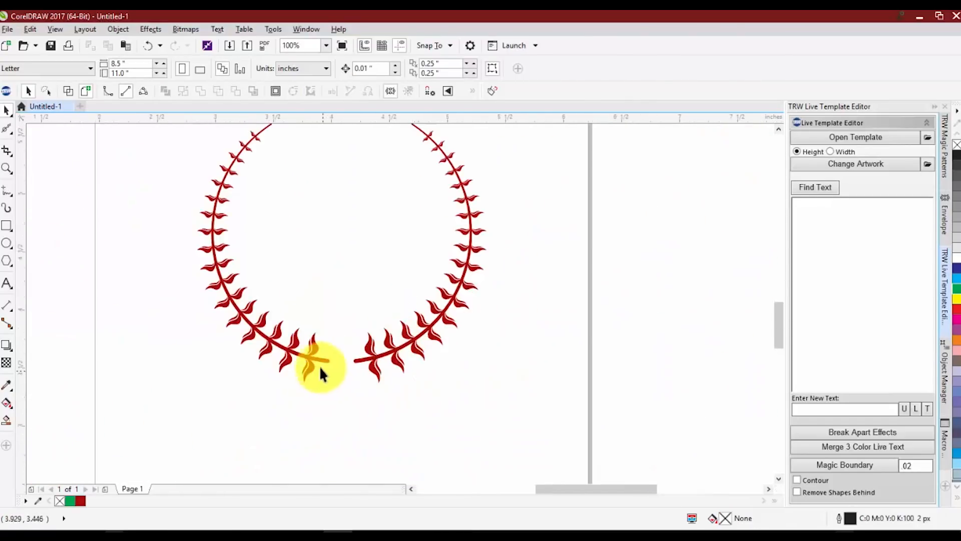
scroll(318, 369, "up", 2)
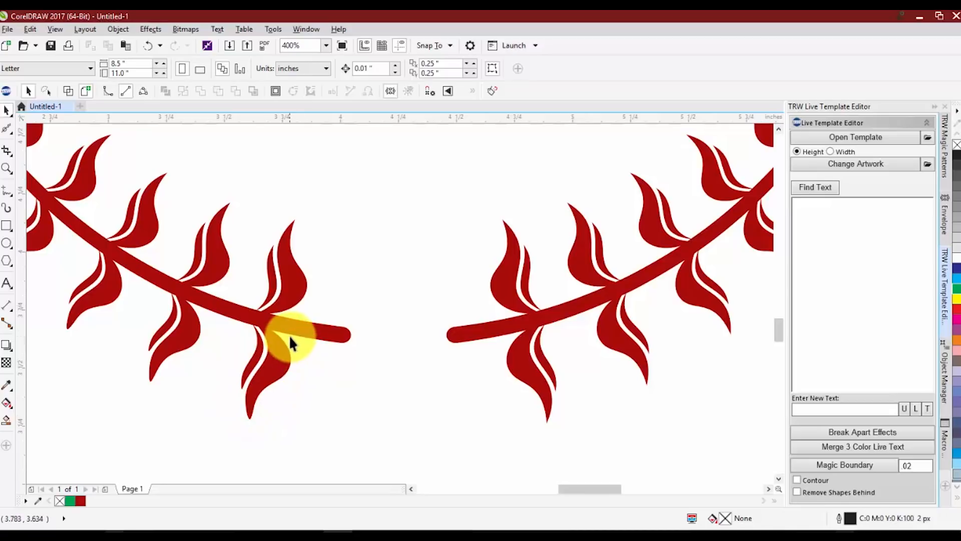
scroll(317, 338, "down", 5)
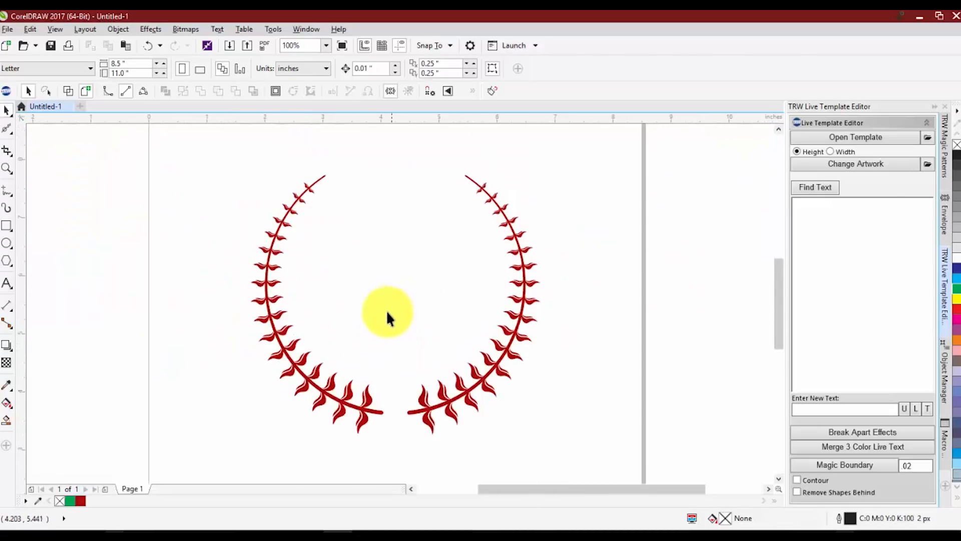